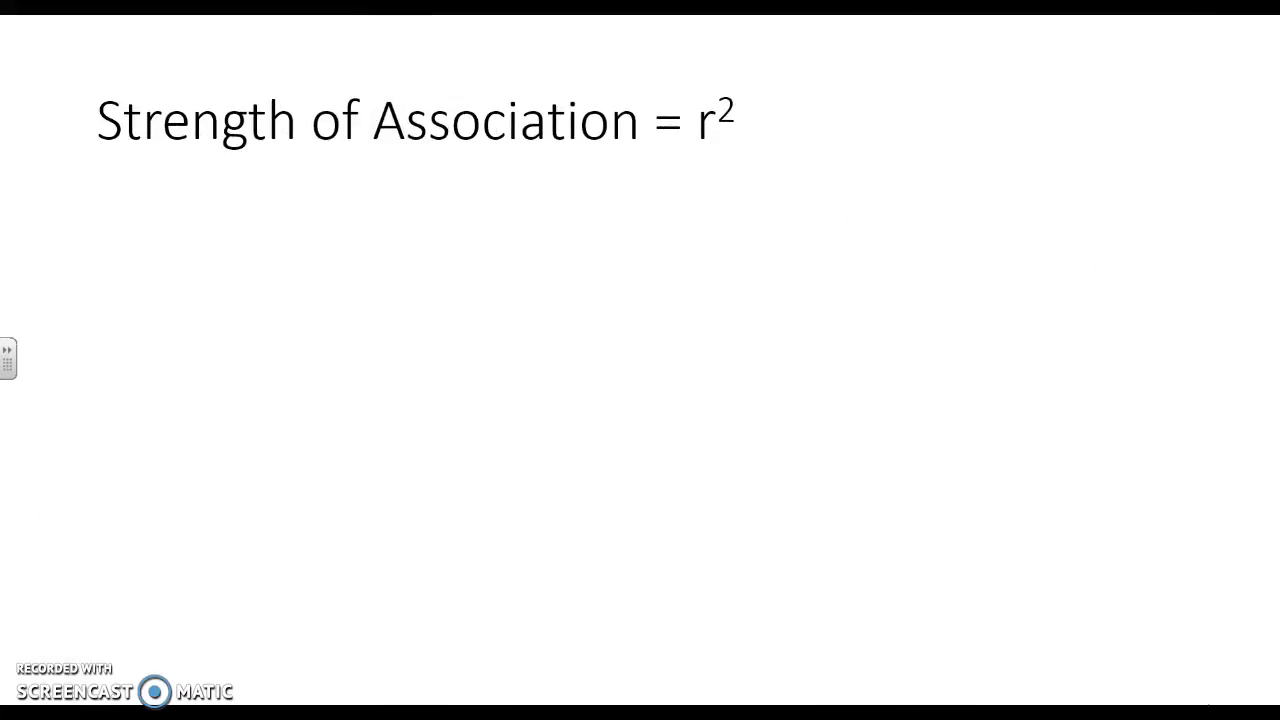
pyautogui.press('Right')
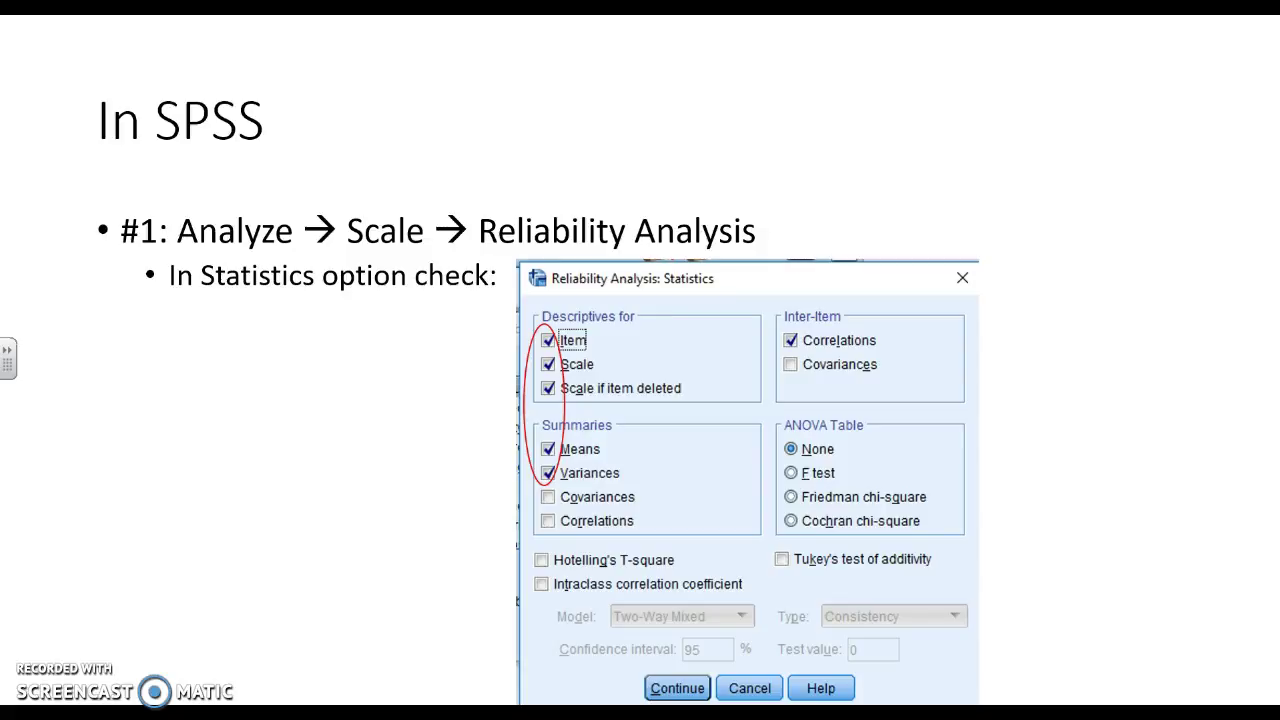
# - End the slideshow, switch to SPSS and bring up Analyze > Scale > Reliability Analysis
pyautogui.press('Escape')
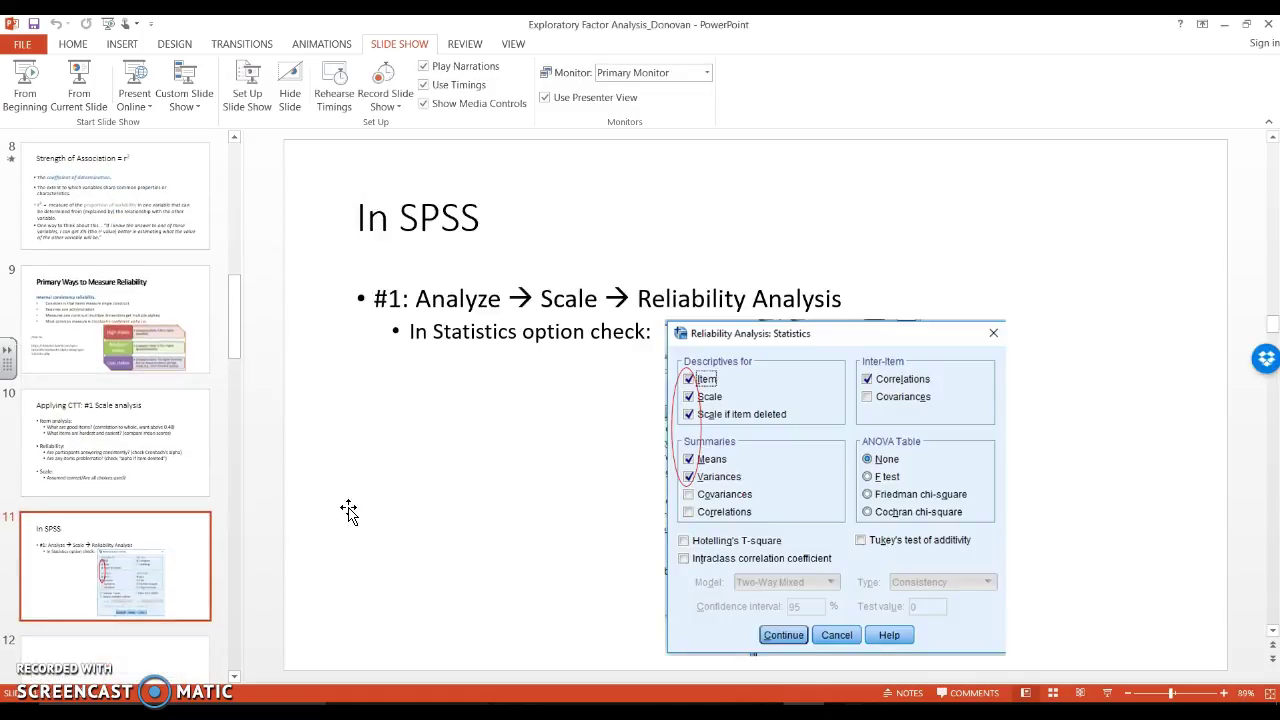
pyautogui.hotkey('alt', 'Tab')
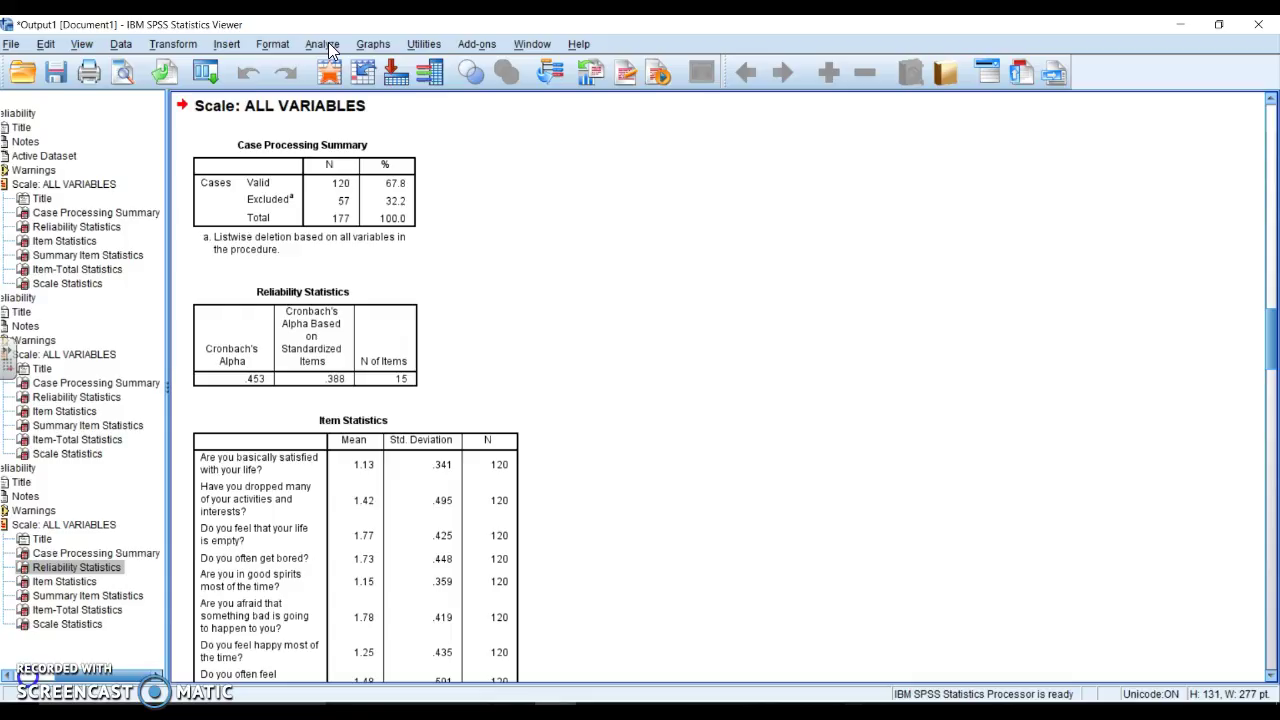
pyautogui.click(328, 42)
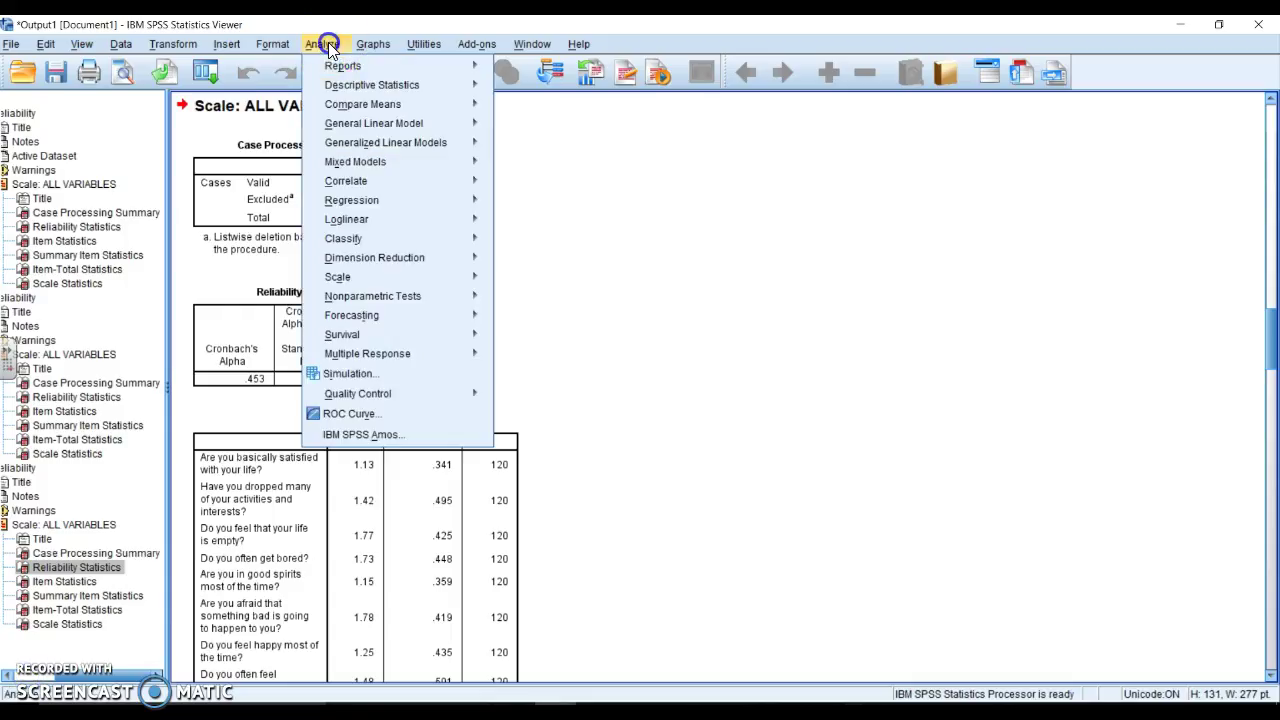
pyautogui.moveTo(353, 283)
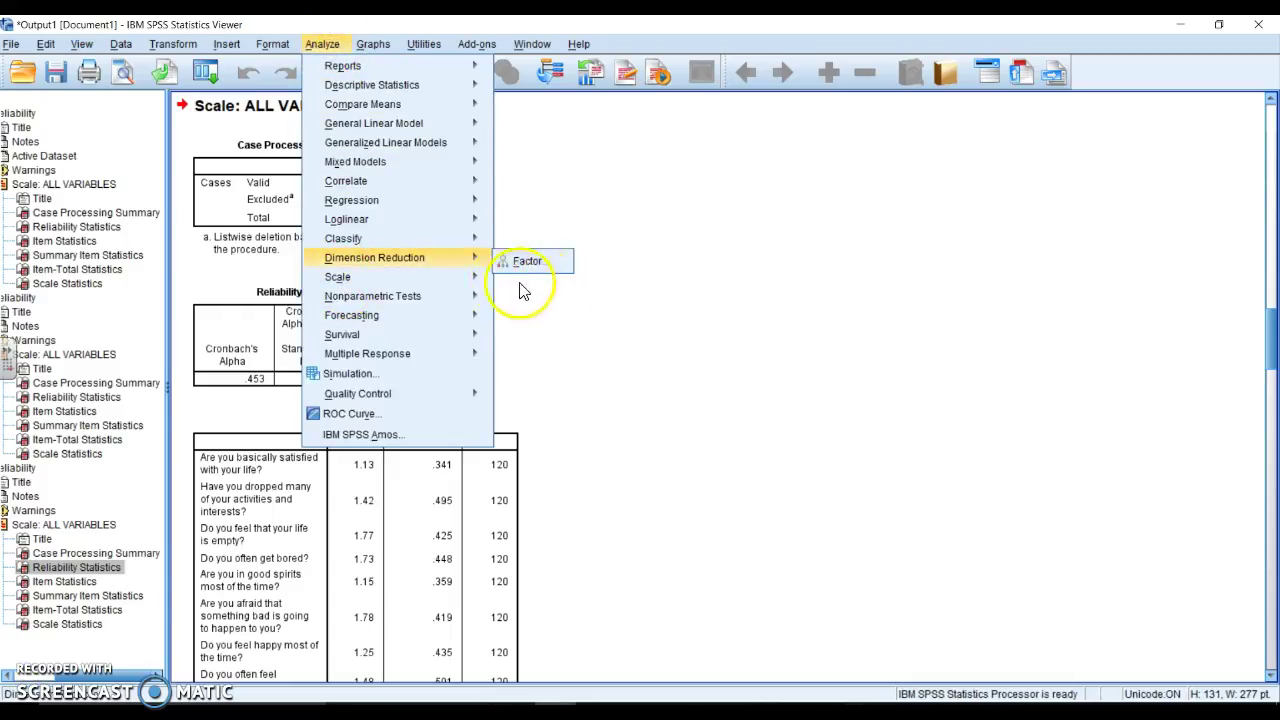
pyautogui.click(515, 282)
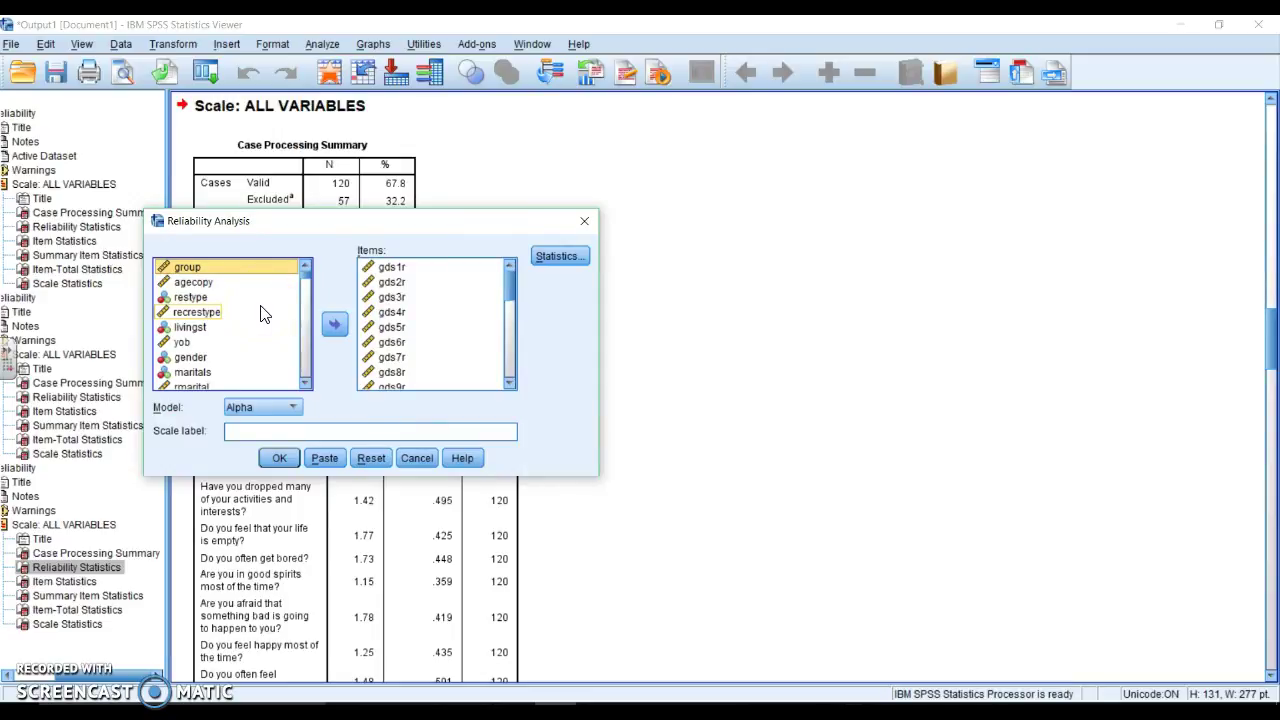
# - Review the item list and Statistics options, then cancel without changing the reliability settings
pyautogui.click(307, 279)
pyautogui.moveTo(307, 279); pyautogui.dragTo(306, 296)
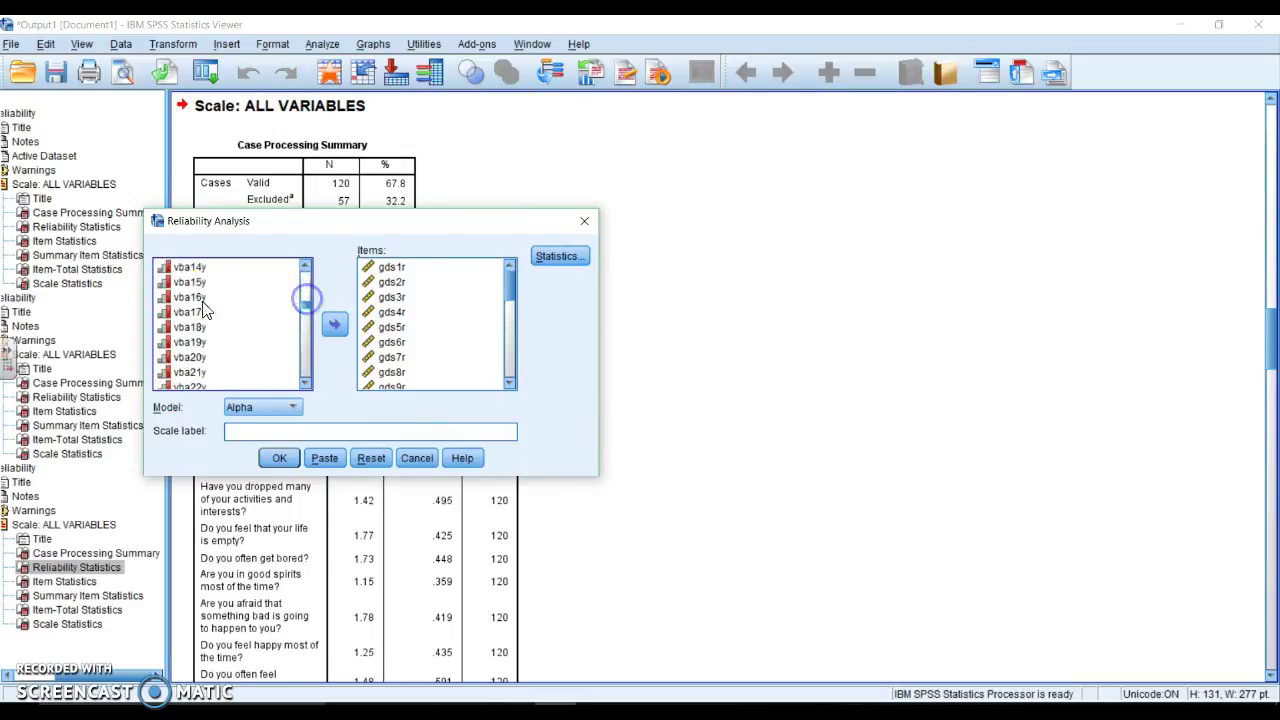
pyautogui.rightClick(173, 316)
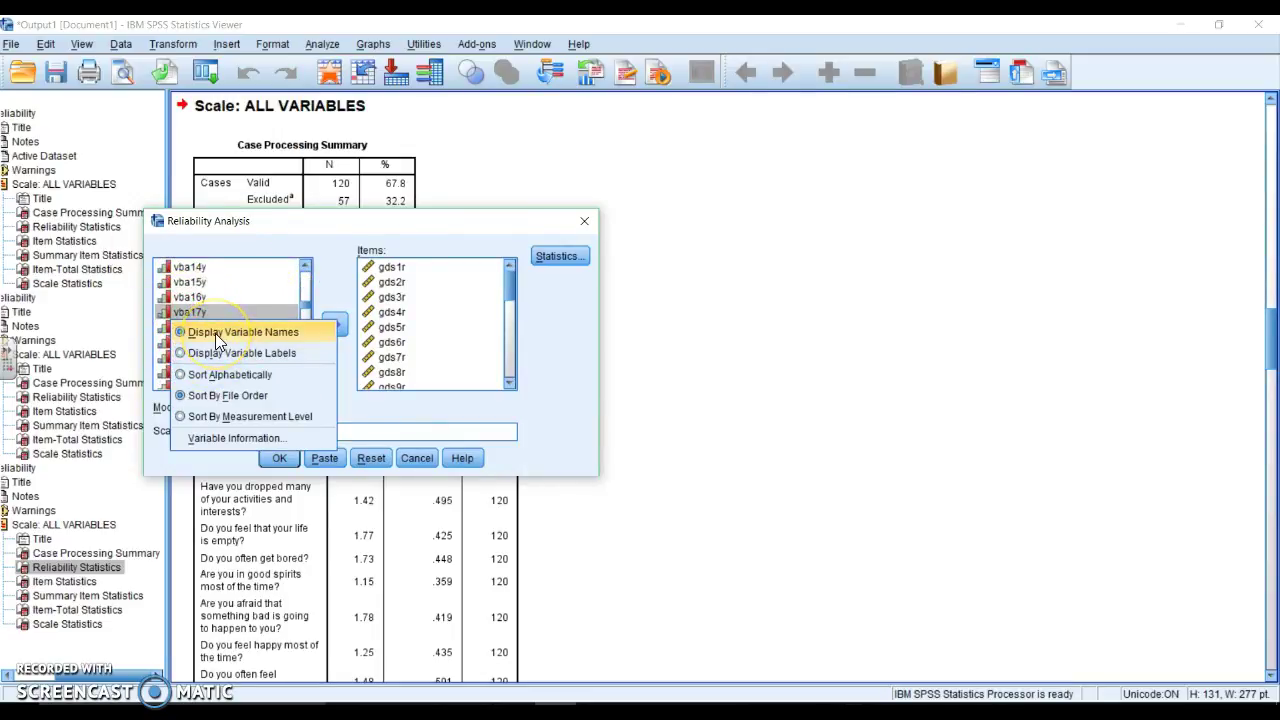
pyautogui.click(561, 260)
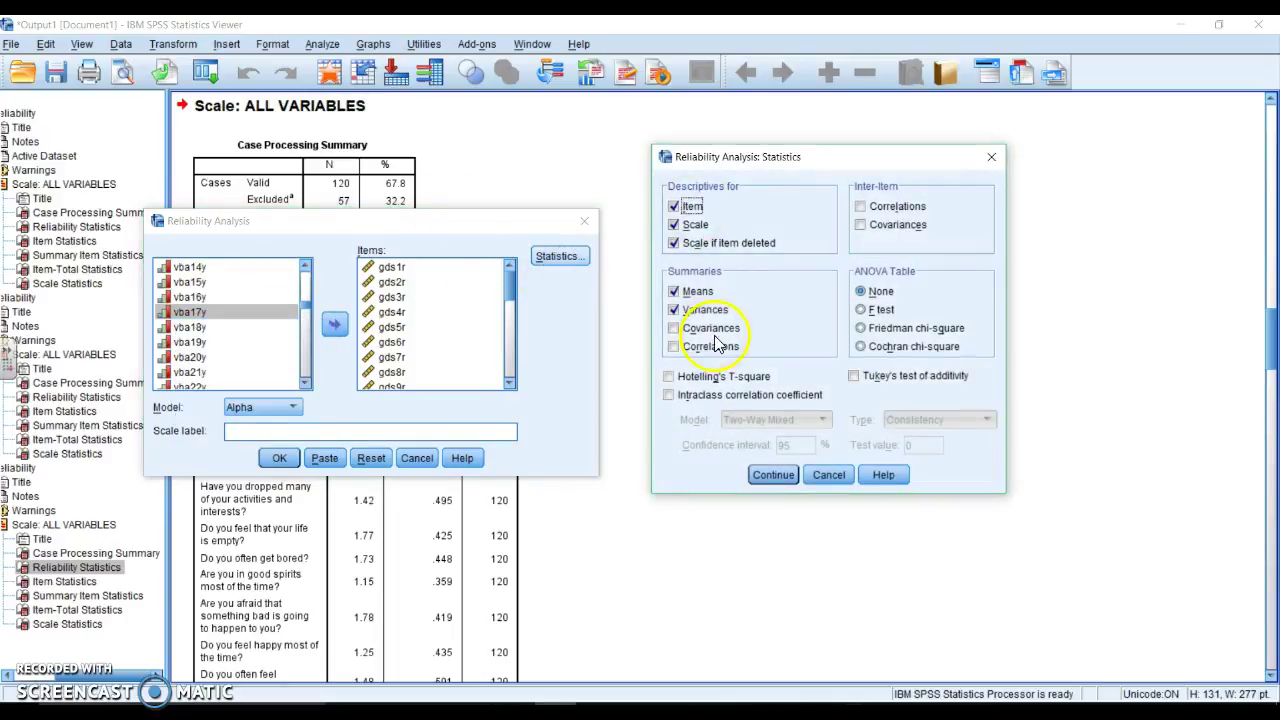
pyautogui.press('Return')
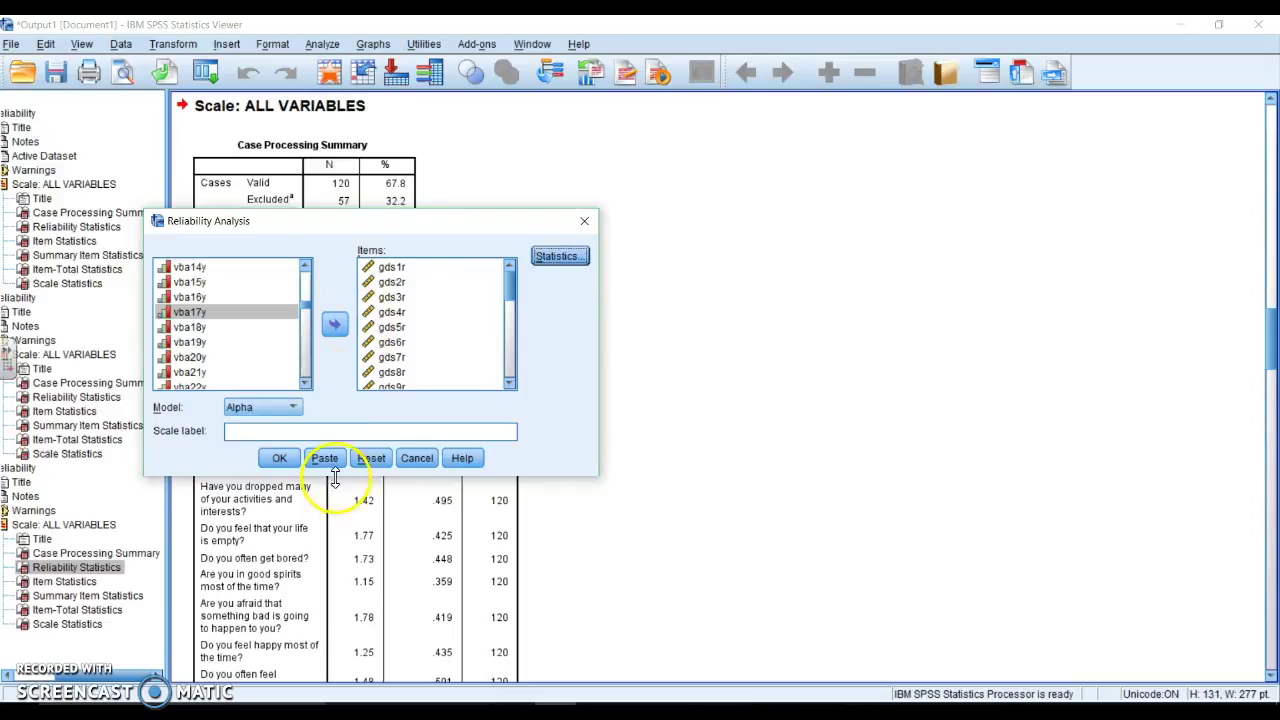
pyautogui.click(420, 462)
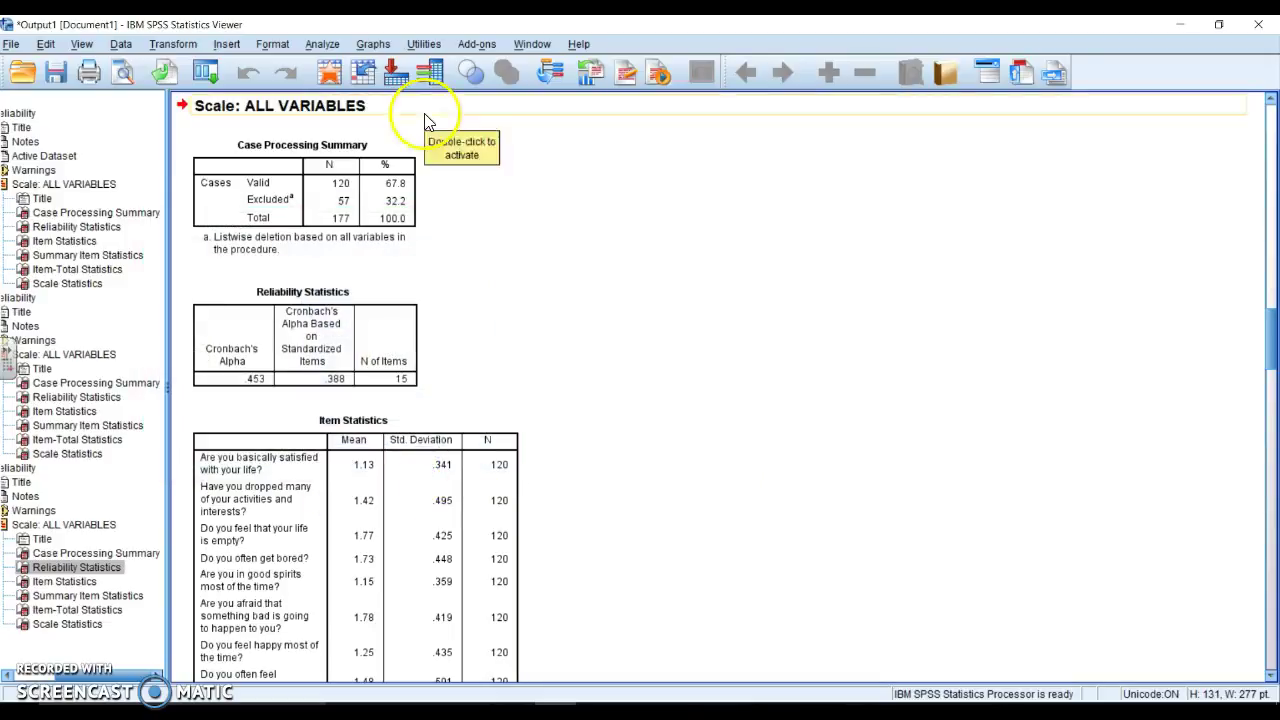
# - Select the Case Processing Summary, Reliability Statistics (alpha .453) and 15-item Item Statistics tables
pyautogui.click(370, 235)
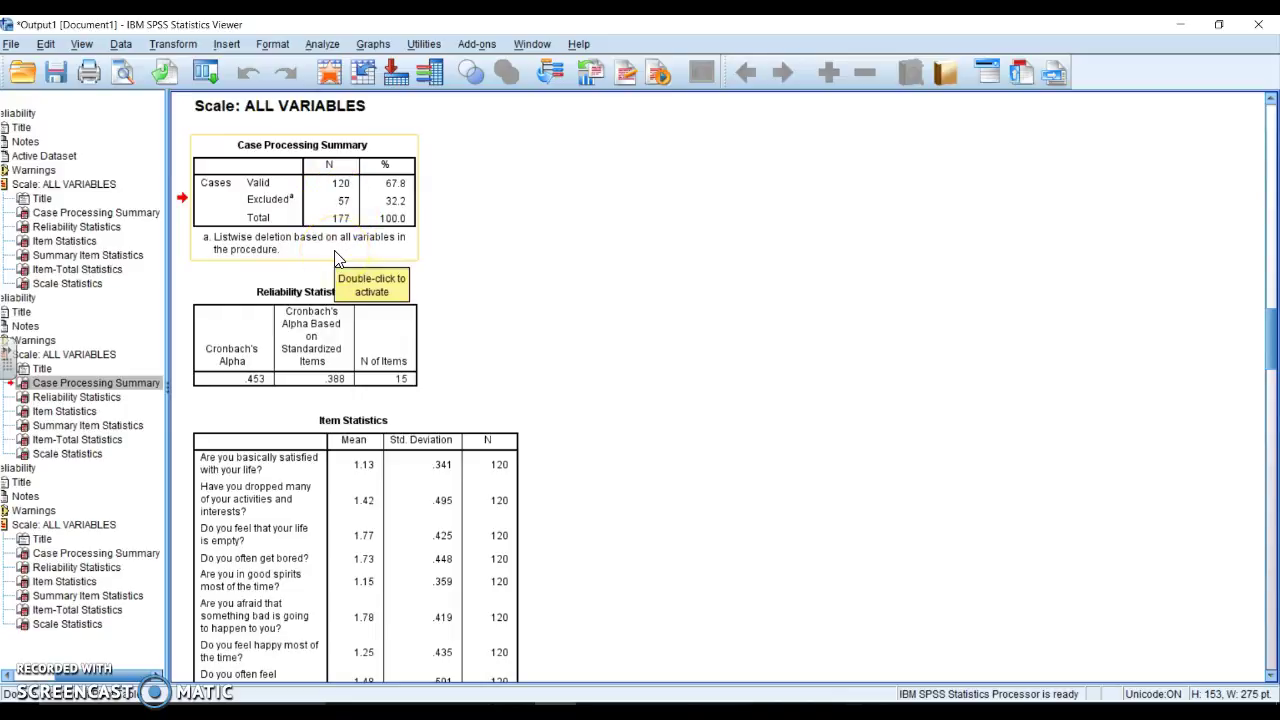
pyautogui.click(355, 340)
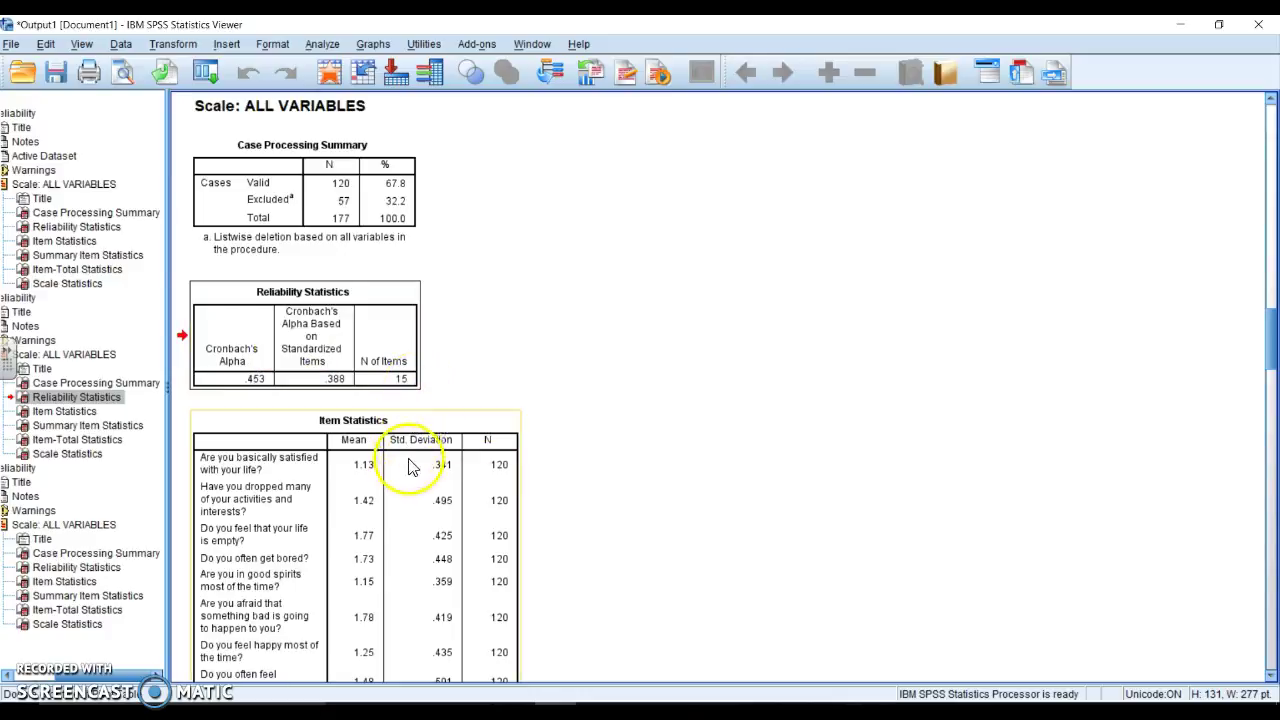
pyautogui.scroll(-3, 419, 495)
pyautogui.click(419, 495)
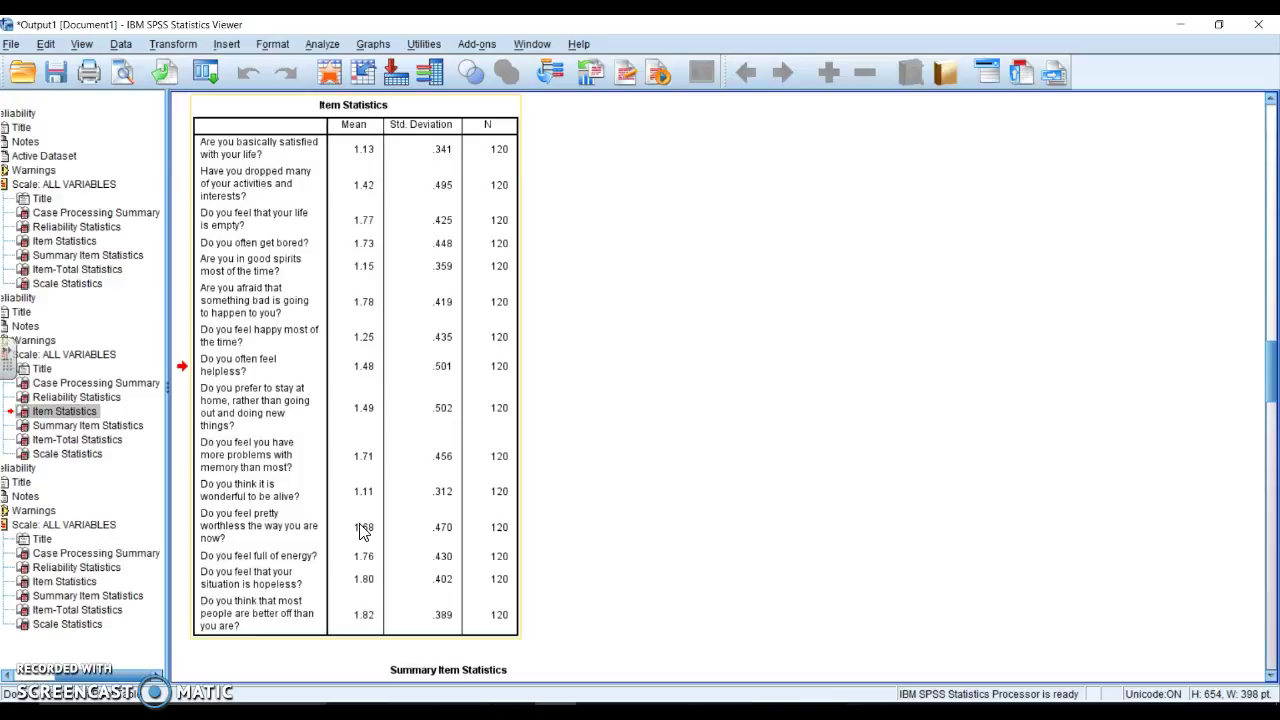
# - Scroll down and select the Item-Total Statistics table with each item's Cronbach's alpha if deleted
pyautogui.scroll(-5, 362, 531)
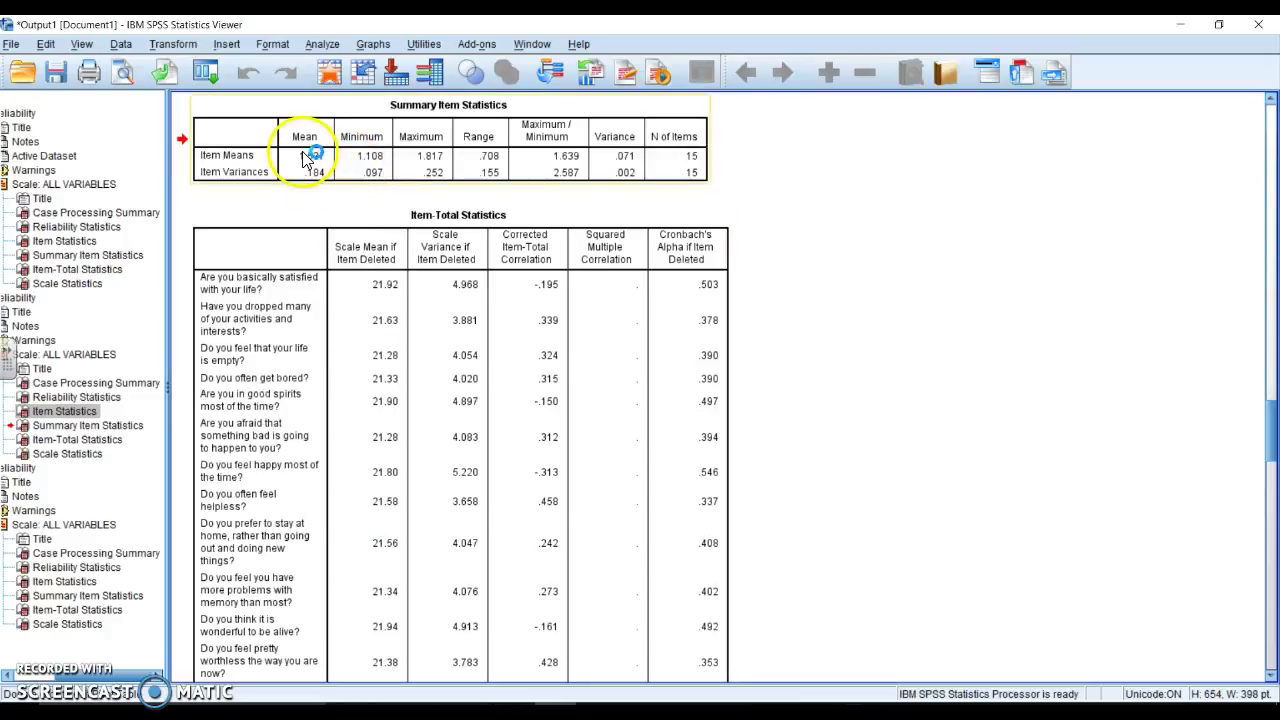
pyautogui.click(352, 308)
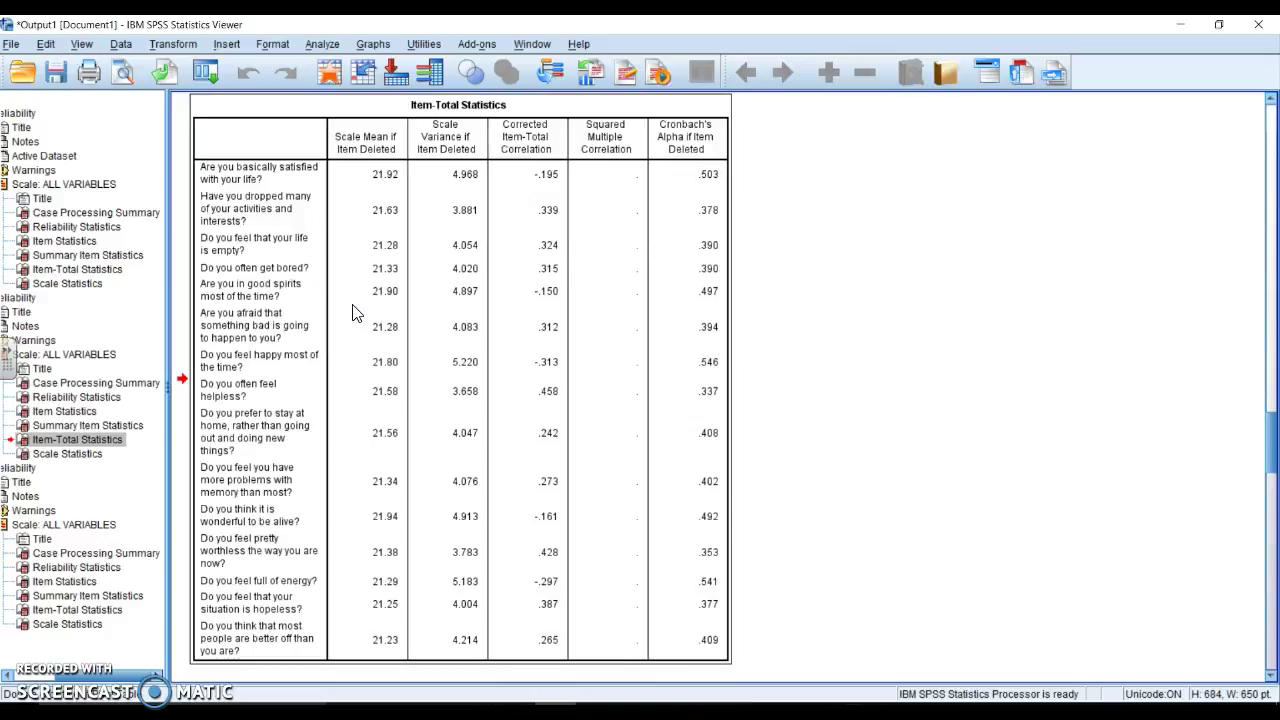
pyautogui.moveTo(369, 192); pyautogui.dragTo(208, 180)
# - Scroll past Scale Statistics to the 30-item run: alpha .903, 114 valid cases
pyautogui.scroll(5, 716, 187)
pyautogui.scroll(2, 716, 187)
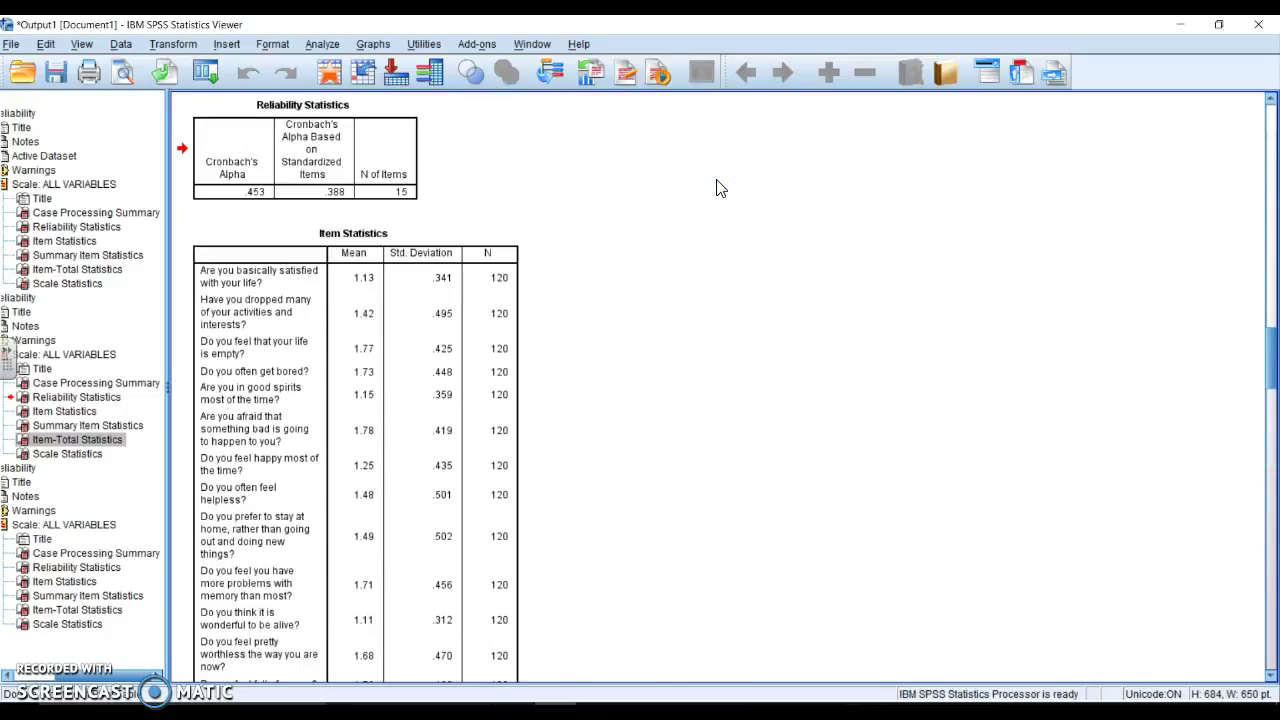
pyautogui.scroll(-7, 716, 187)
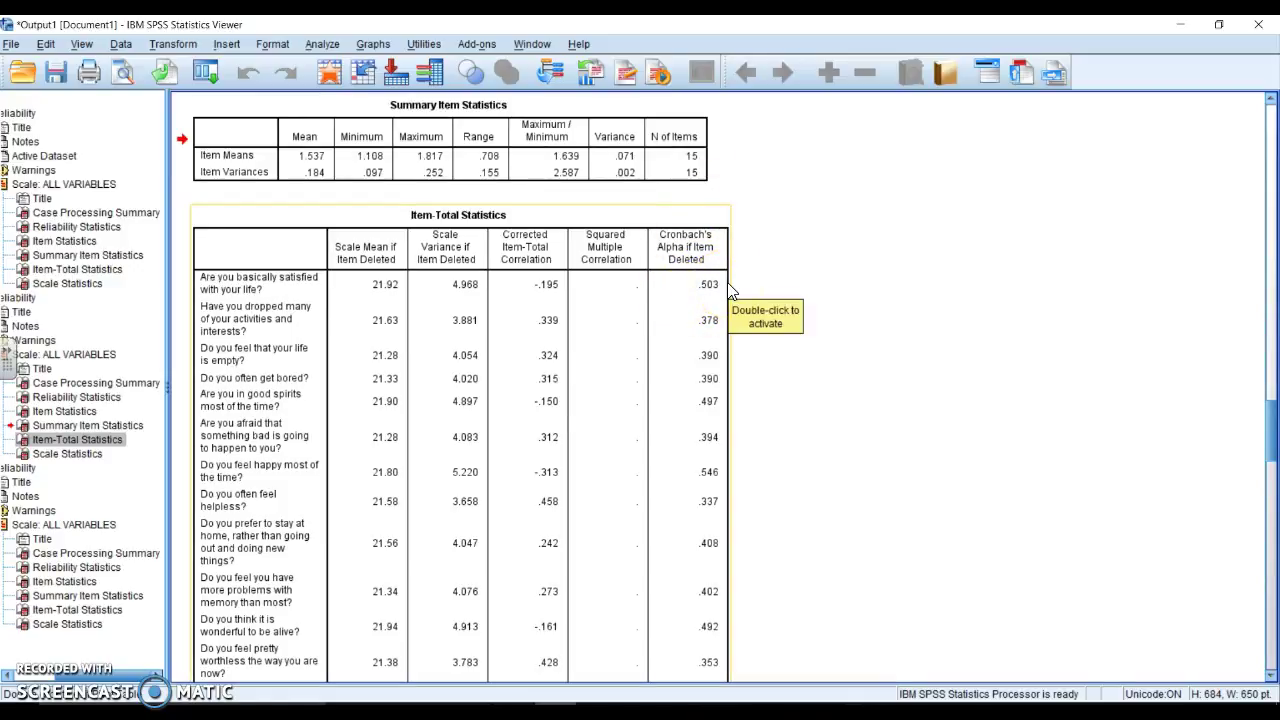
pyautogui.scroll(-6, 729, 289)
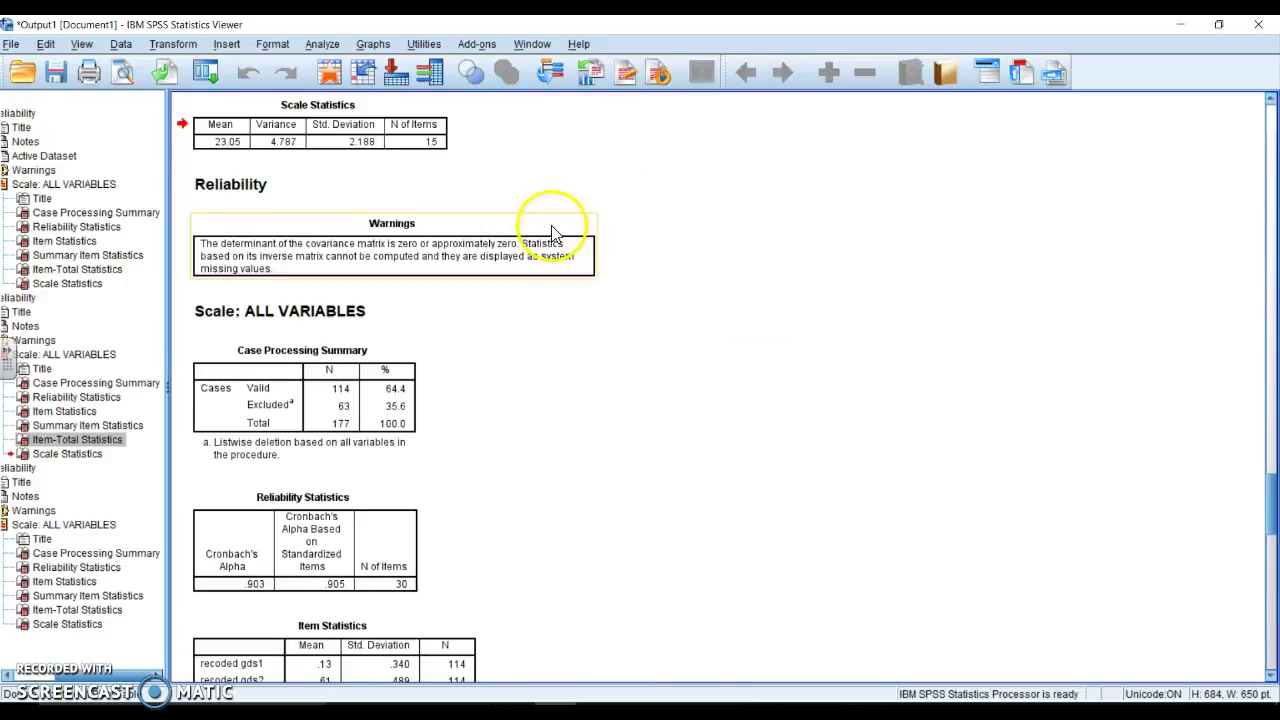
pyautogui.scroll(6, 550, 231)
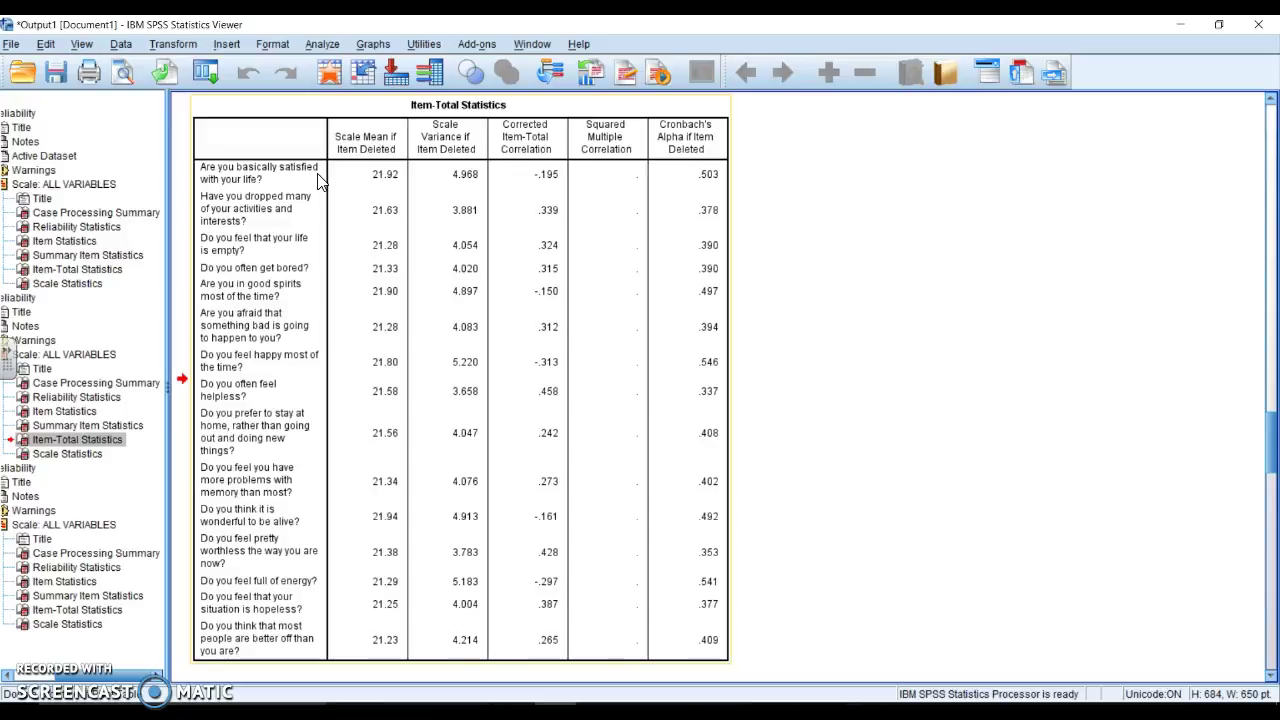
pyautogui.scroll(-5, 320, 181)
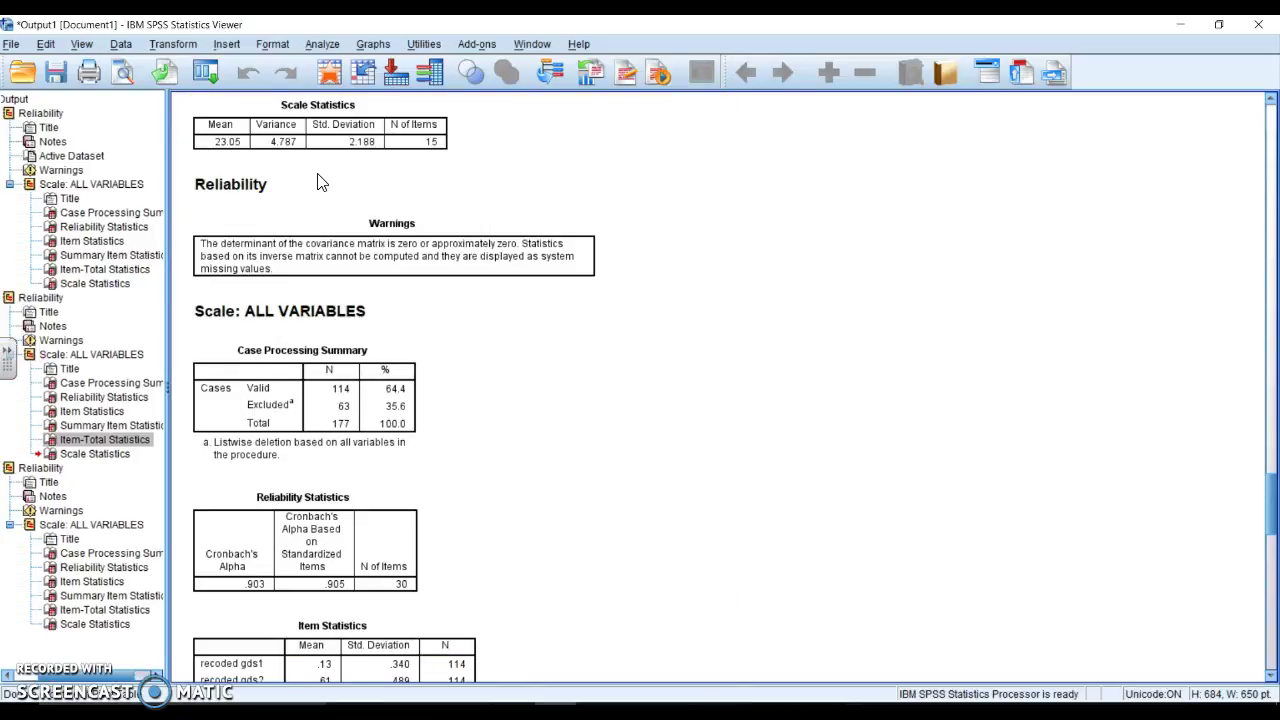
# - Select the 30-item Reliability Statistics table, then its Item Statistics table
pyautogui.click(333, 583)
pyautogui.scroll(-5, 333, 583)
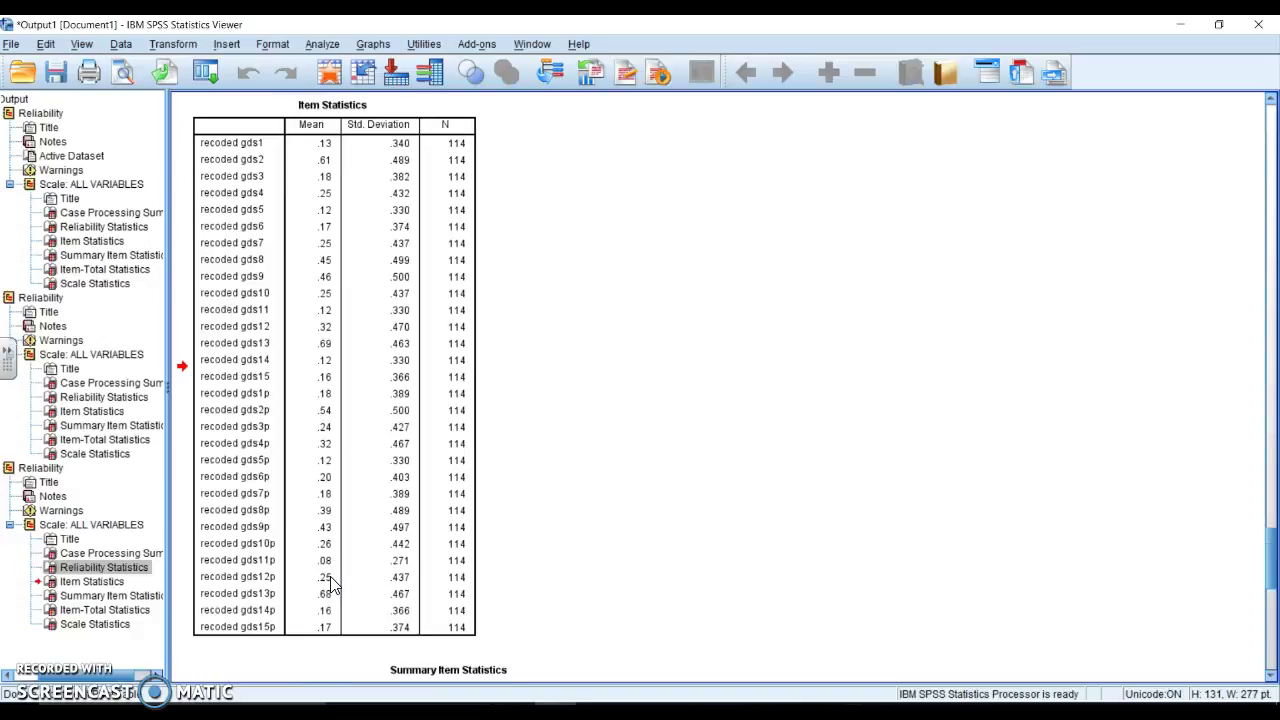
pyautogui.scroll(1, 333, 583)
pyautogui.click(278, 190)
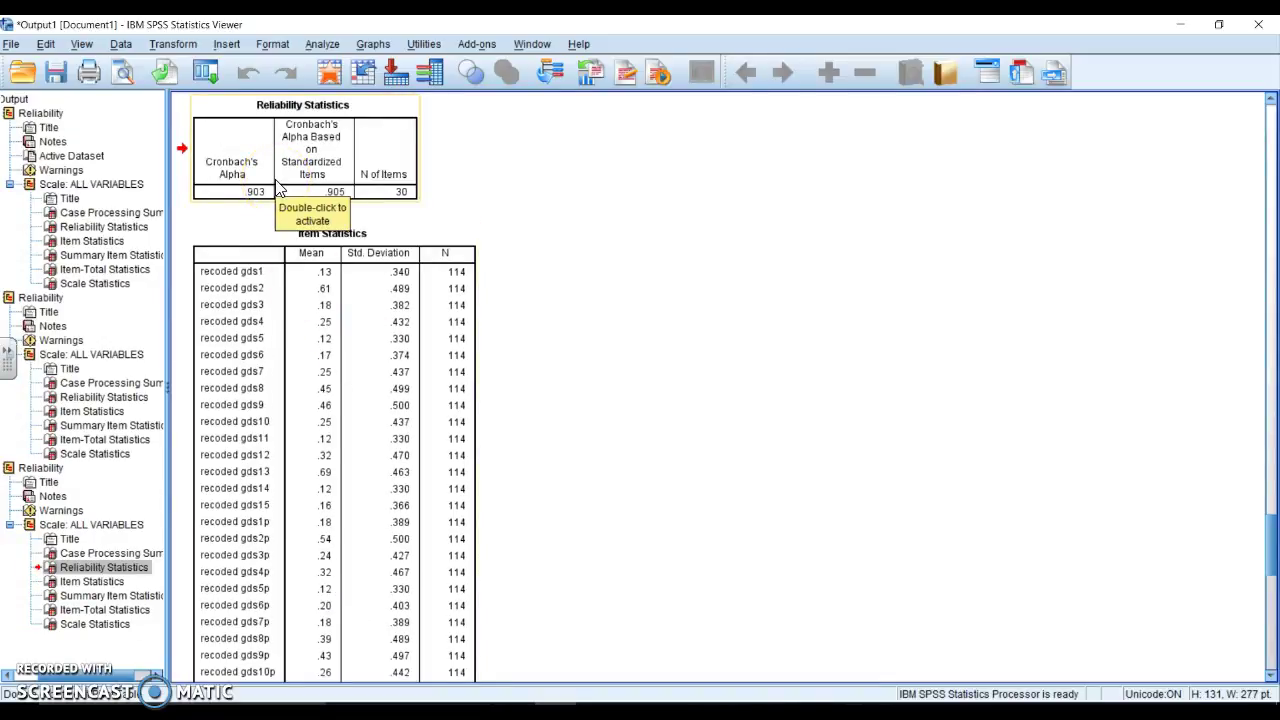
pyautogui.click(377, 174)
pyautogui.click(408, 393)
# - Select the 30-item Item-Total Statistics table, then return to the PowerPoint presentation
pyautogui.scroll(-3, 415, 395)
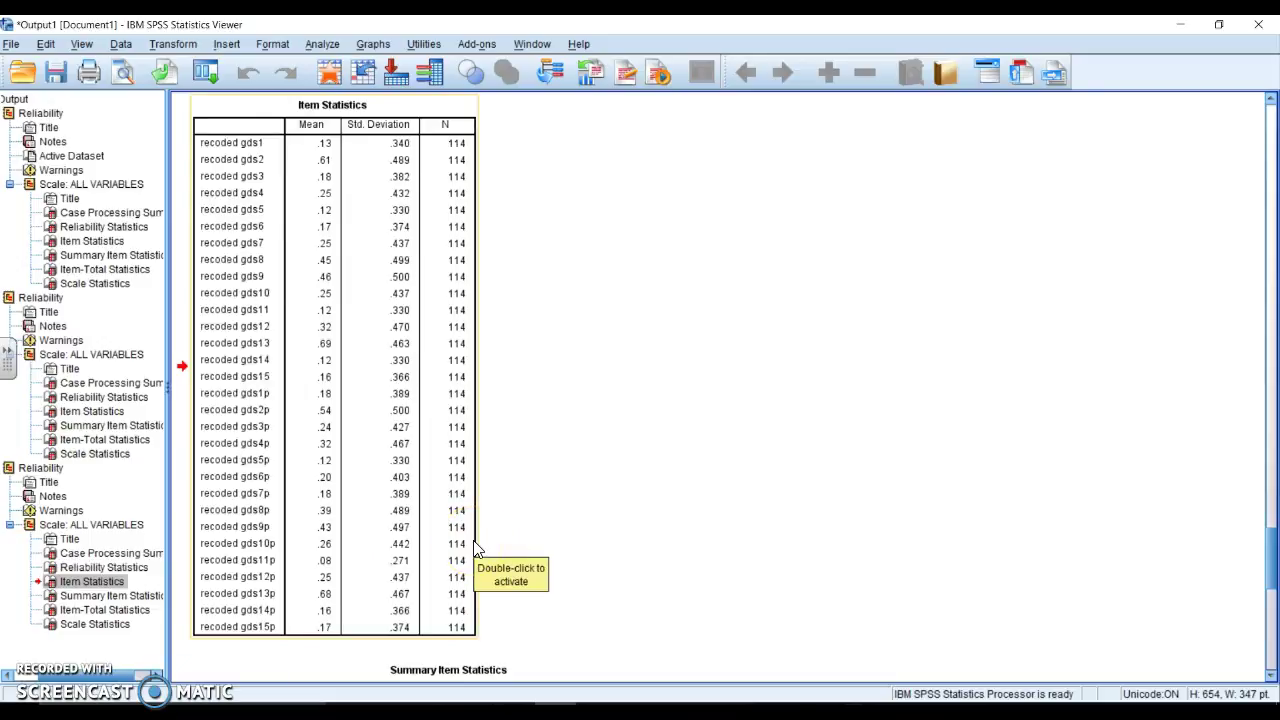
pyautogui.scroll(-5, 475, 548)
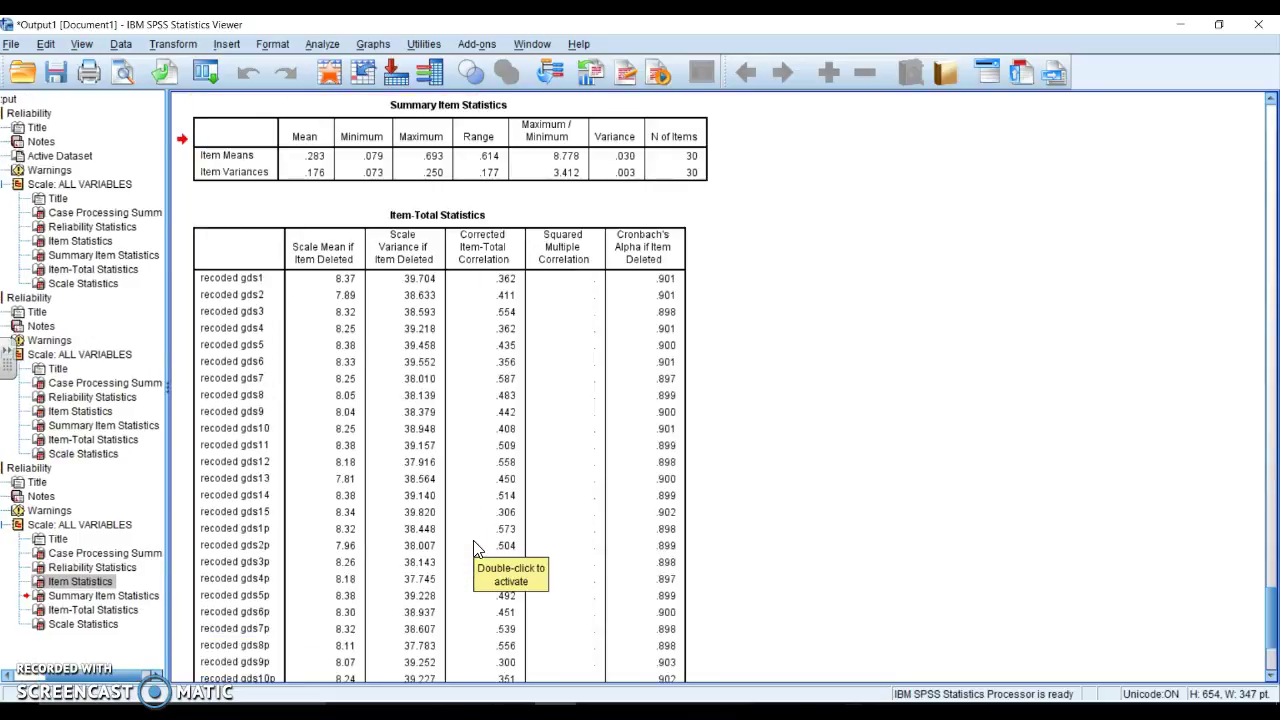
pyautogui.click(540, 258)
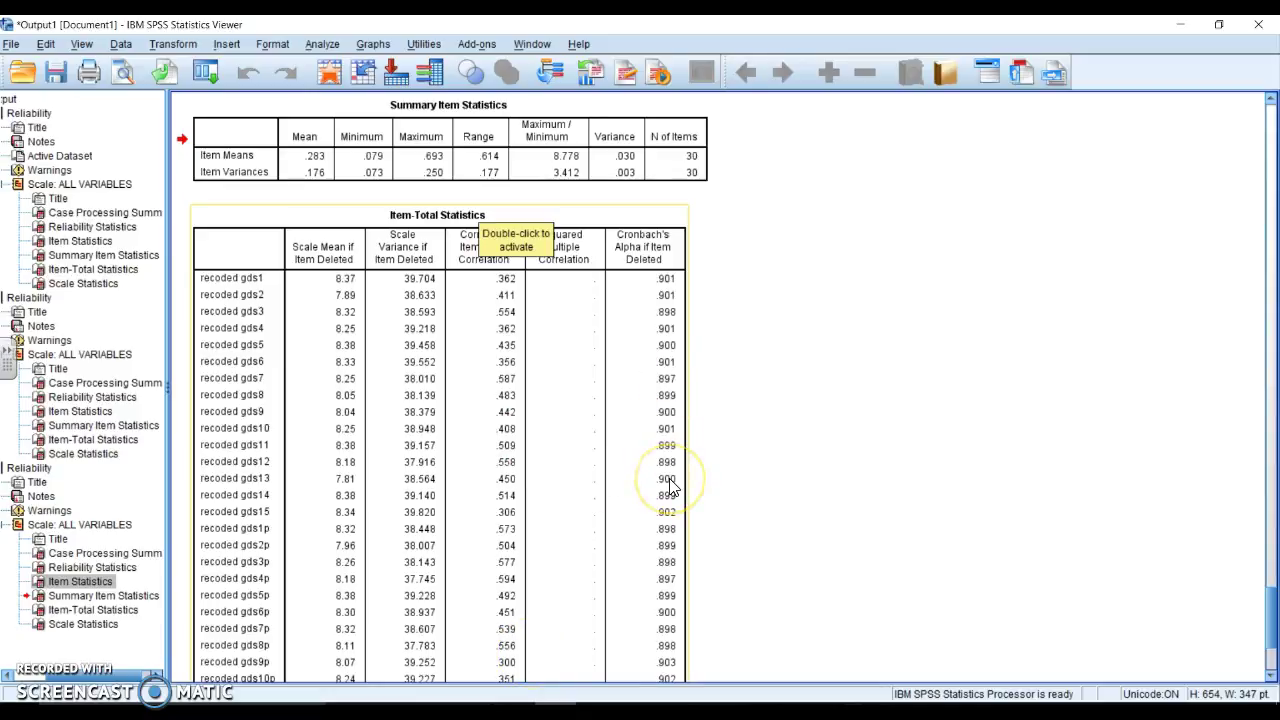
pyautogui.scroll(-5, 670, 487)
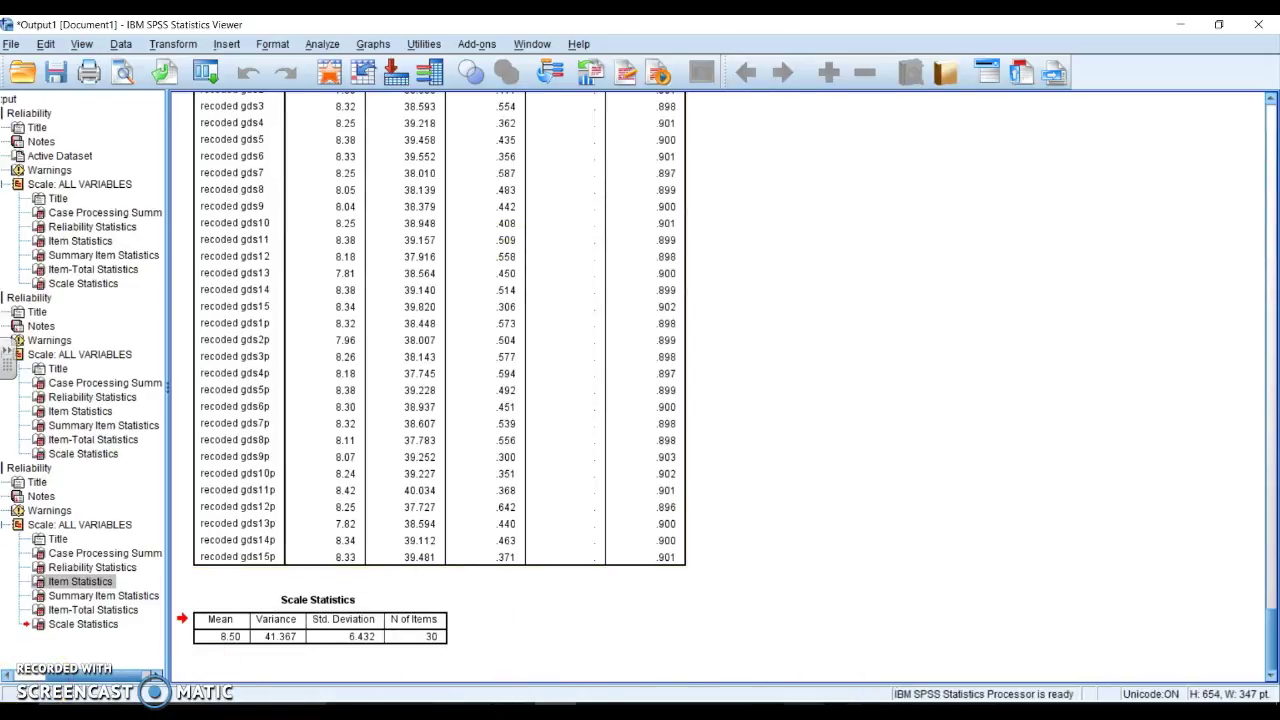
pyautogui.click(804, 704)
# - Select the slide 10 thumbnail, 'Applying CTT: #1 Scale analysis', in the slide pane
pyautogui.click(136, 452)
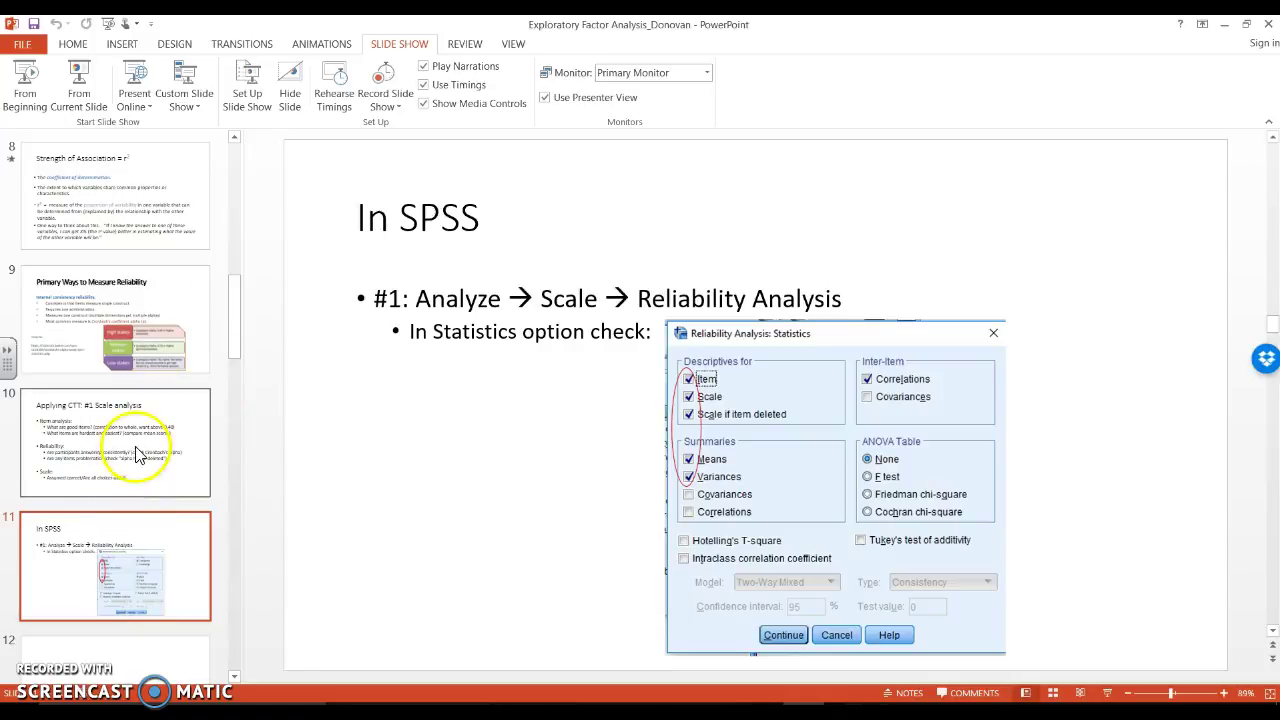